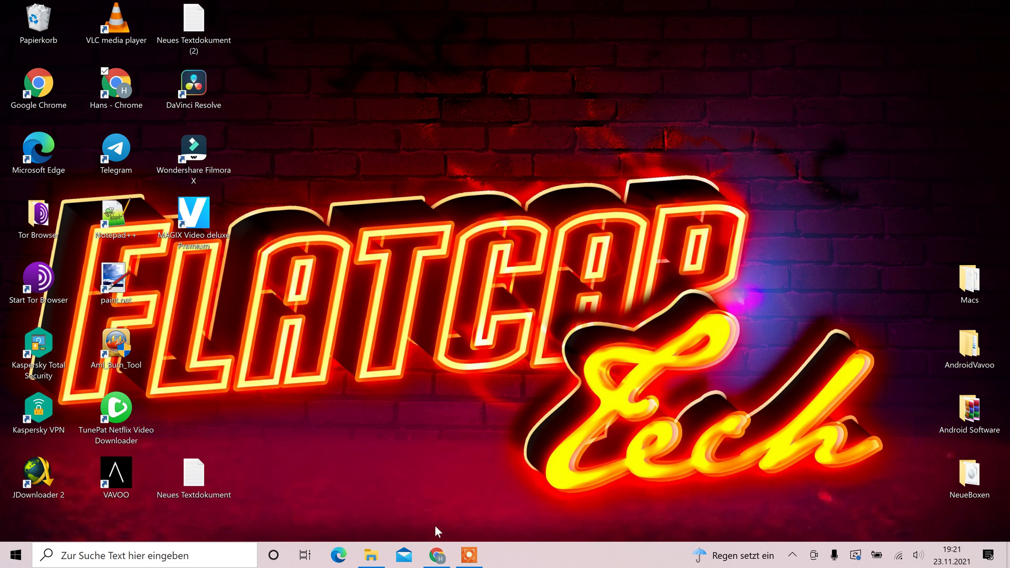
# - Switch to Chrome and download Install_RMPrepUSB_Full_v2.1.745A.exe from the Downloads section of the rmprepusb.com page
pyautogui.click(437, 556)
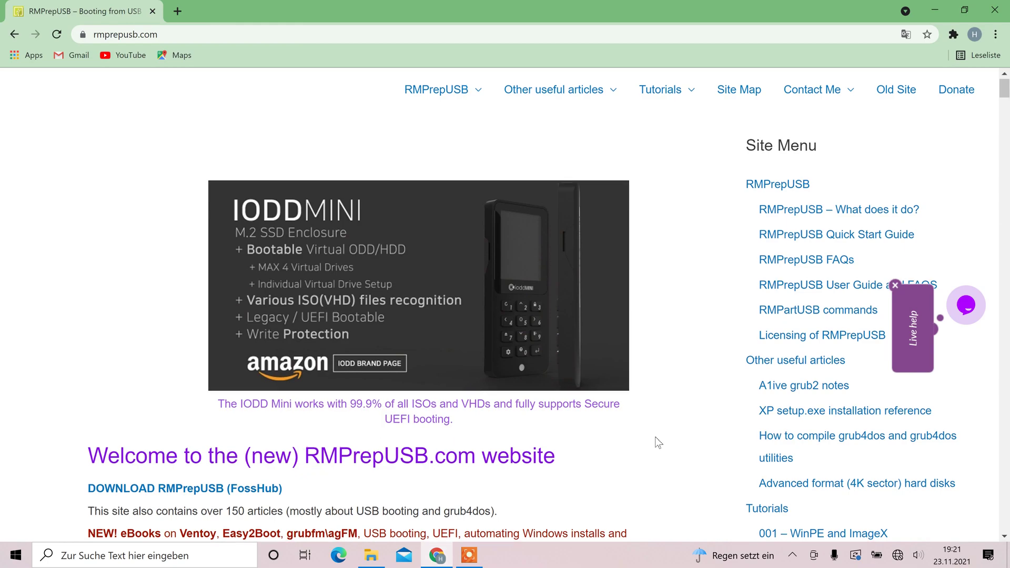
pyautogui.scroll(-7, 655, 437)
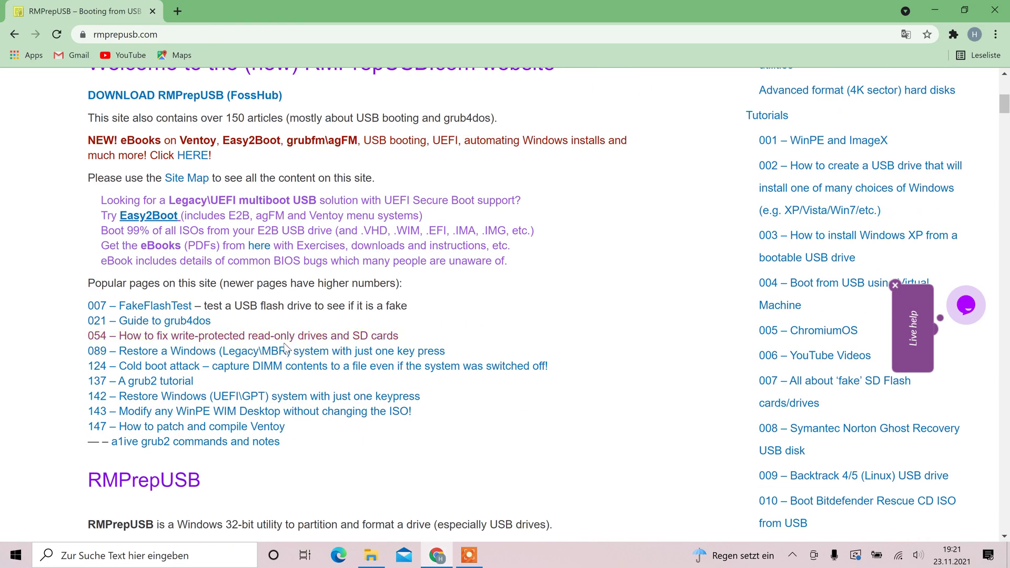
pyautogui.scroll(-3, 559, 465)
pyautogui.scroll(-5, 558, 466)
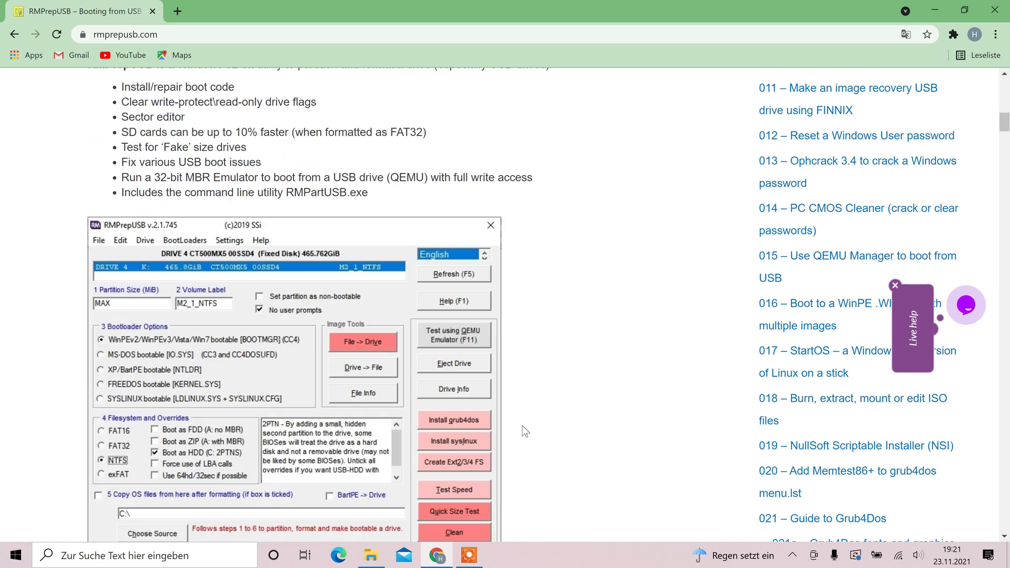
pyautogui.scroll(-3, 517, 436)
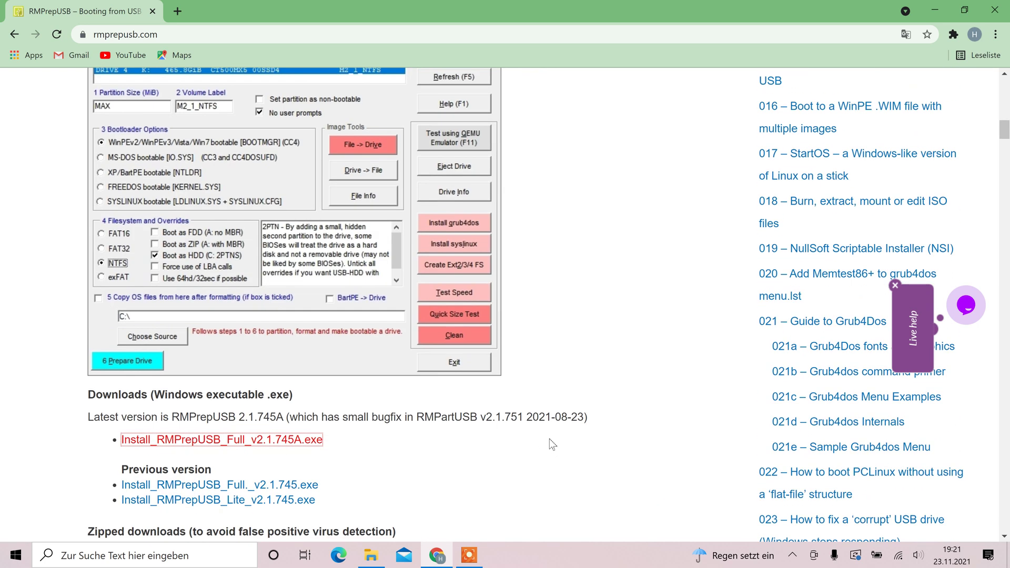
pyautogui.scroll(15, 550, 439)
pyautogui.scroll(4, 535, 447)
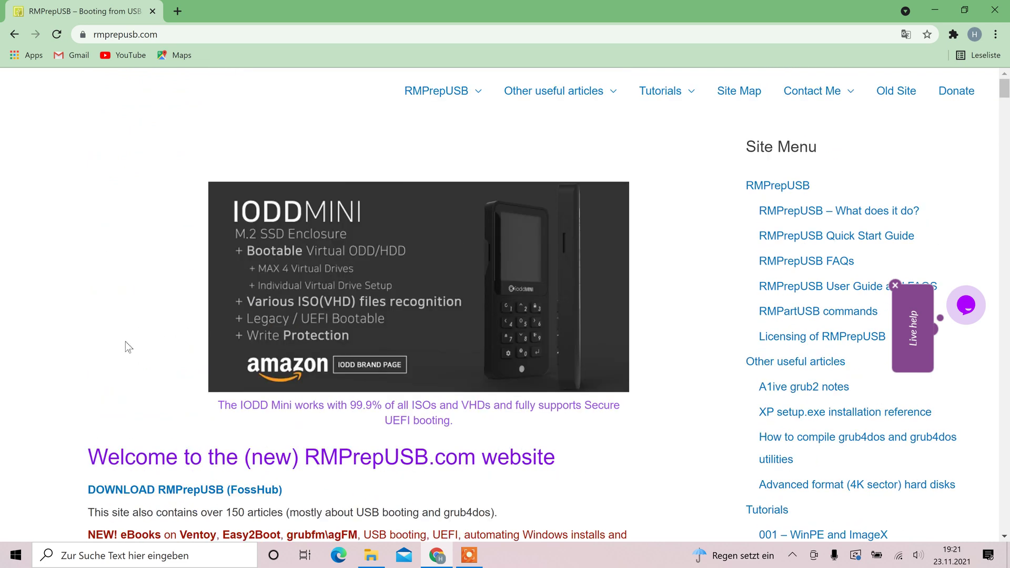
pyautogui.scroll(-5, 128, 258)
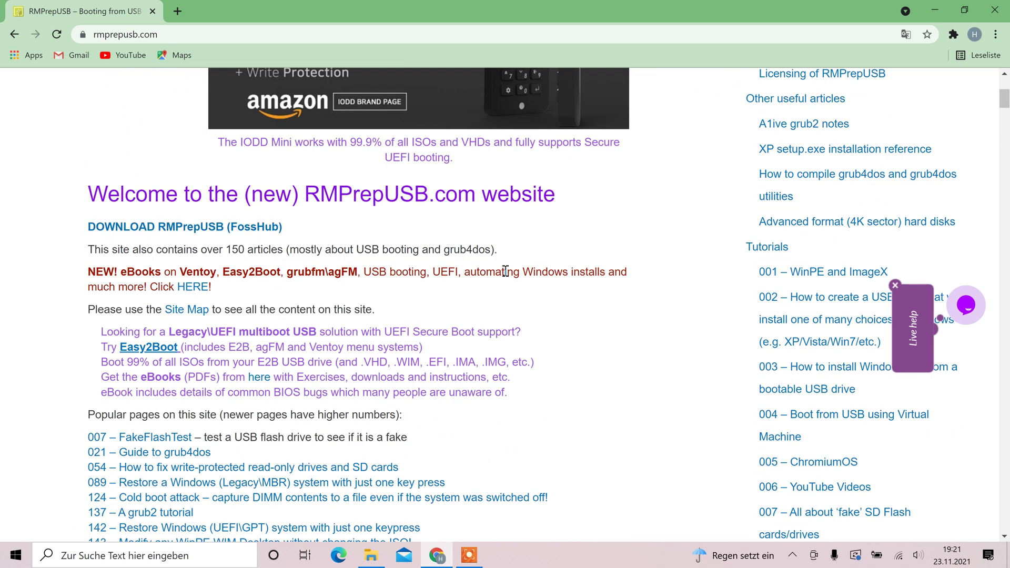
pyautogui.scroll(-15, 526, 317)
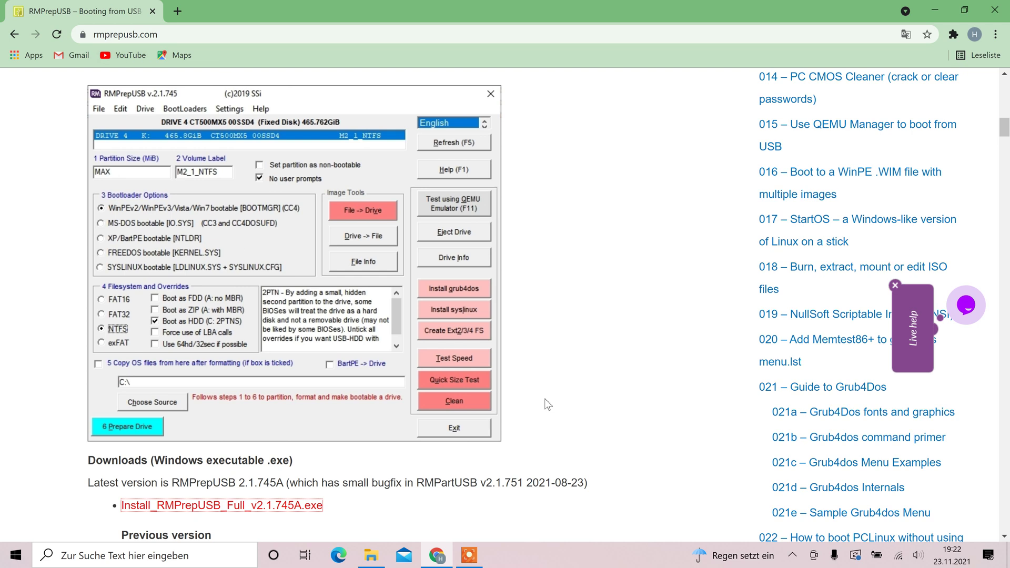
pyautogui.scroll(-5, 399, 476)
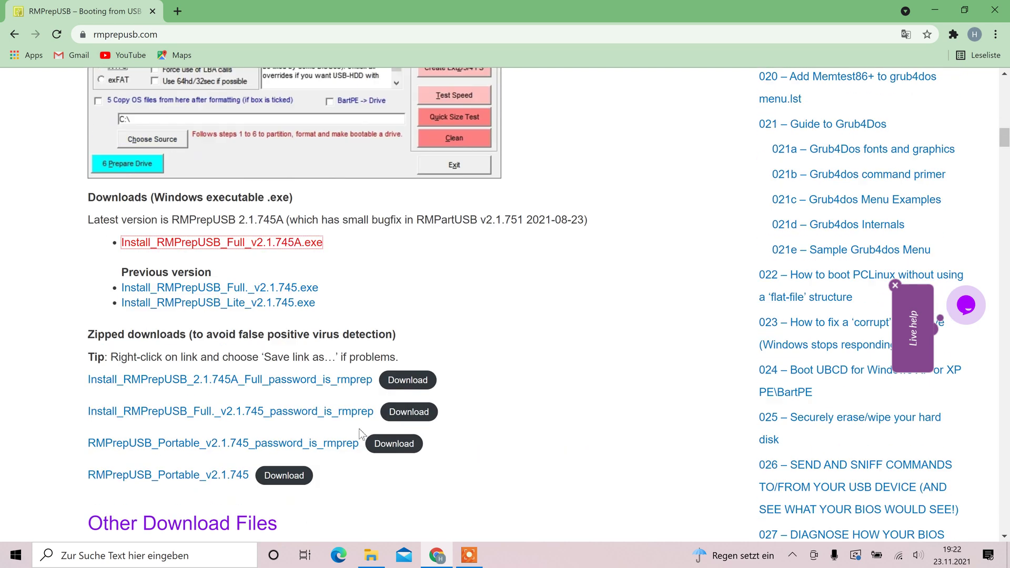
pyautogui.click(165, 243)
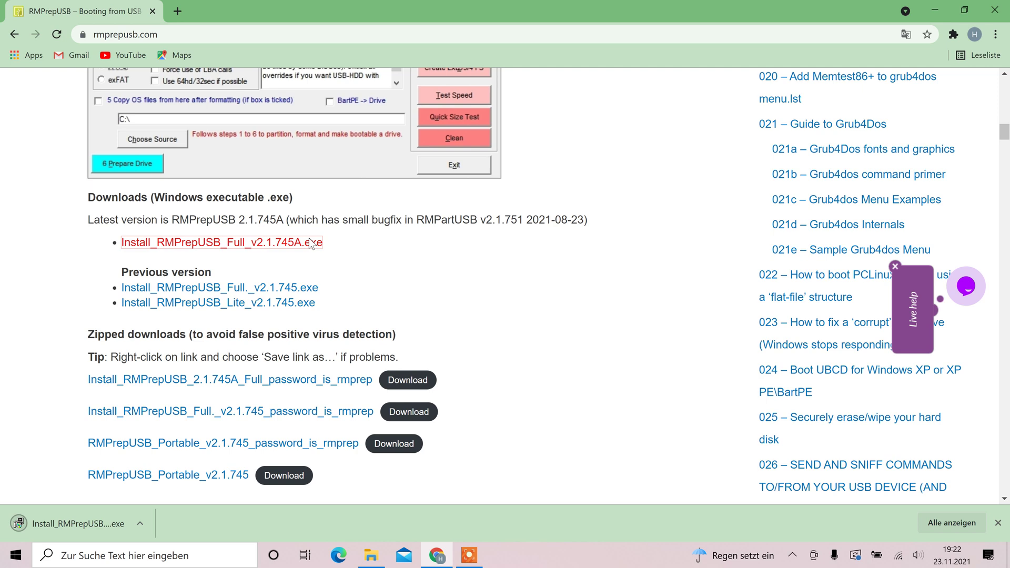
# - Run the downloaded RMPrepUSB installer, allowing it past the SmartScreen block, and minimize the browser to reveal the setup dialog
pyautogui.click(79, 519)
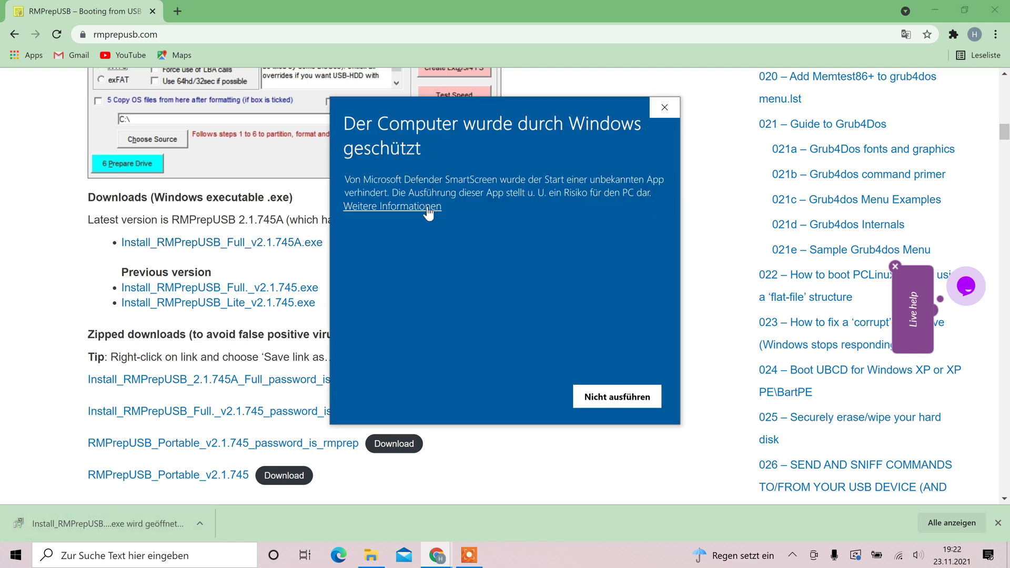
pyautogui.click(433, 207)
pyautogui.click(494, 398)
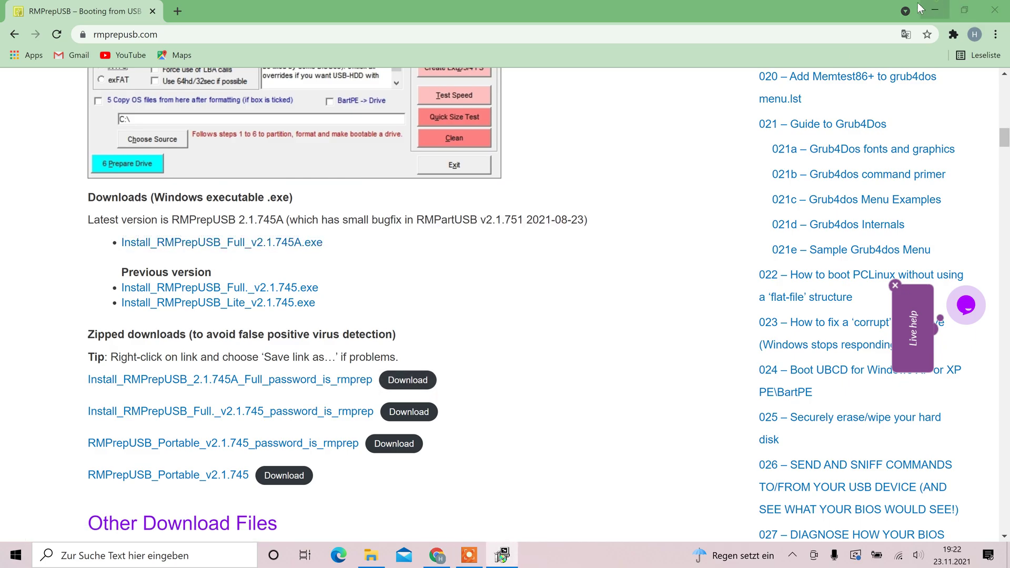
pyautogui.click(935, 9)
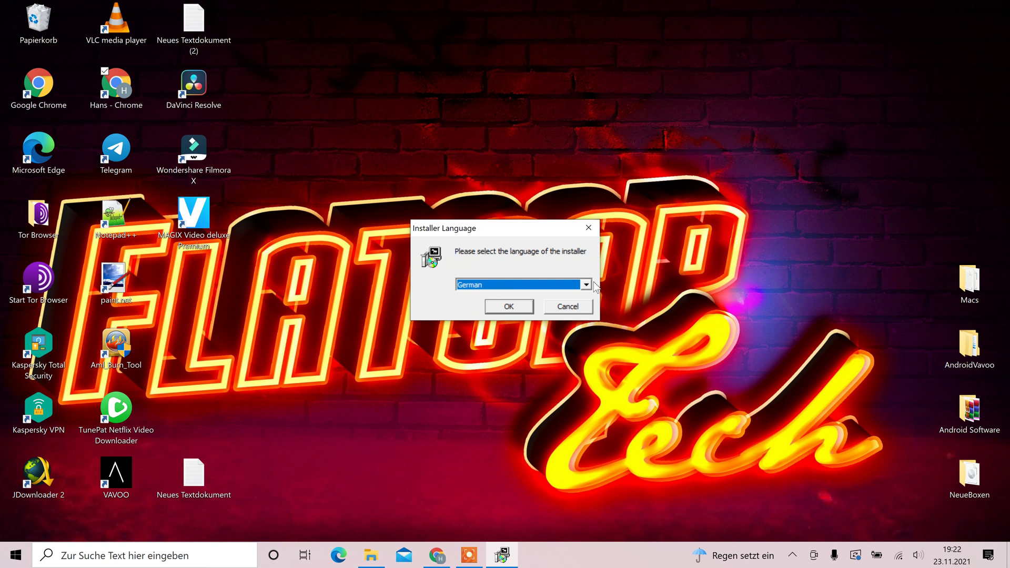
# - Install RMPrepUSB in German with its Start menu and desktop shortcuts, and launch it when setup finishes
pyautogui.click(508, 307)
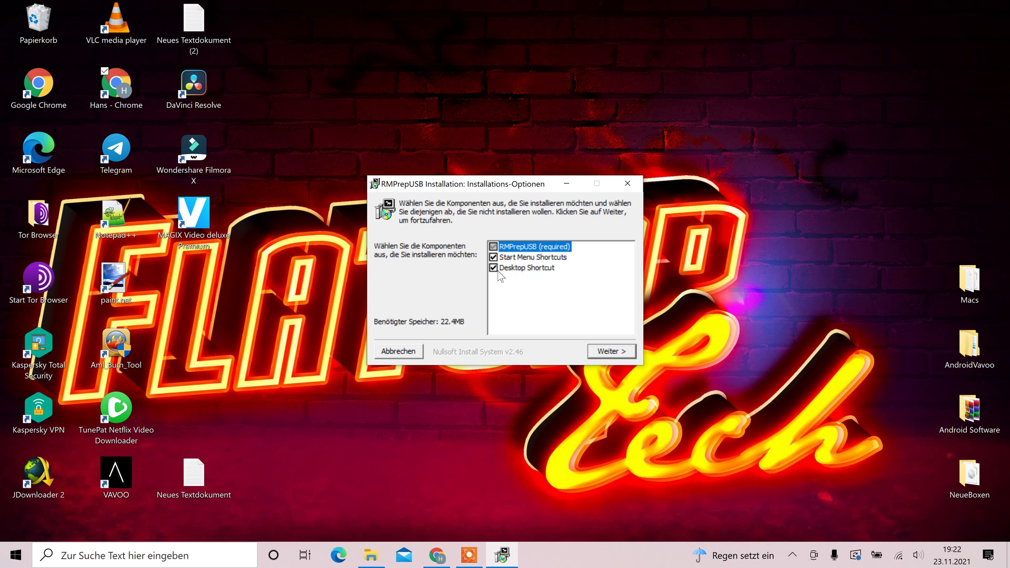
pyautogui.click(598, 354)
pyautogui.click(609, 354)
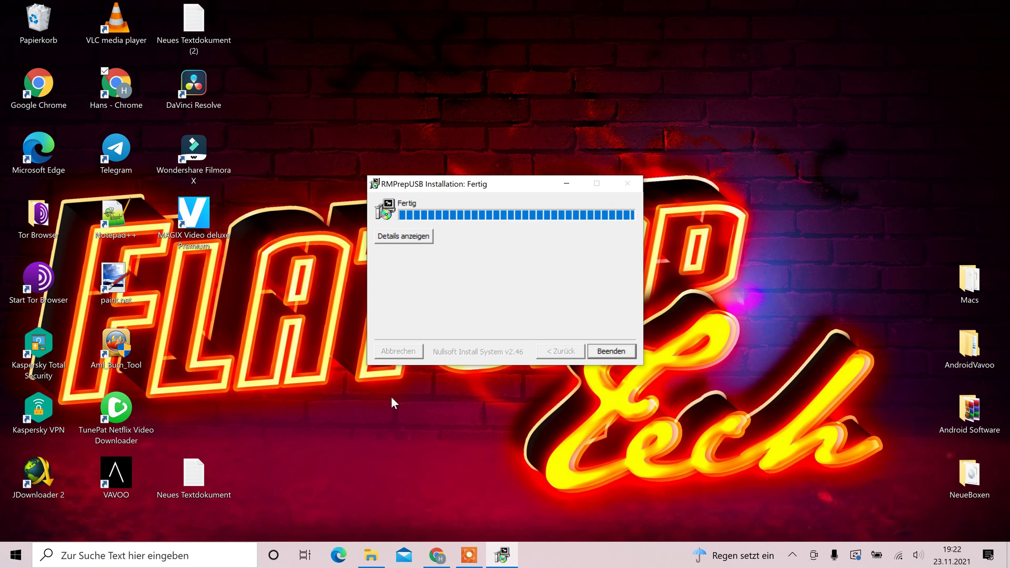
pyautogui.click(613, 351)
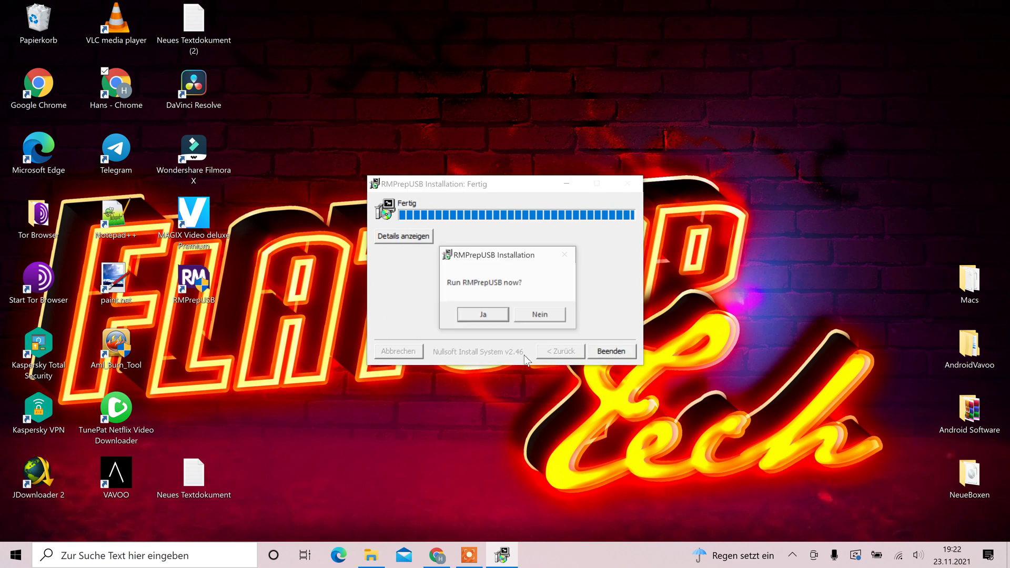
pyautogui.click(479, 315)
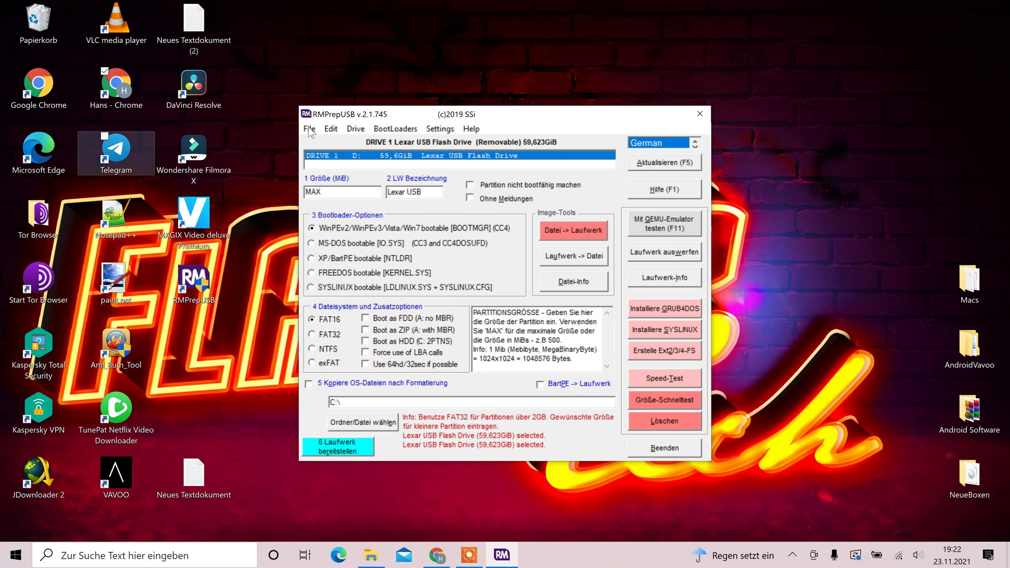
# - Examine the file system and storage capacity of USB drive D: in its properties in File Explorer
pyautogui.click(371, 555)
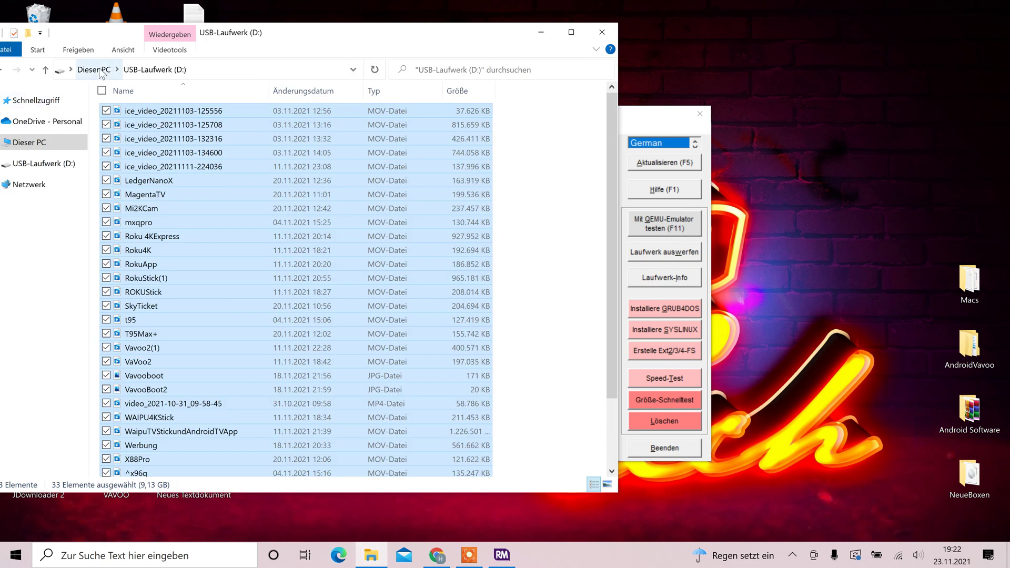
pyautogui.click(100, 71)
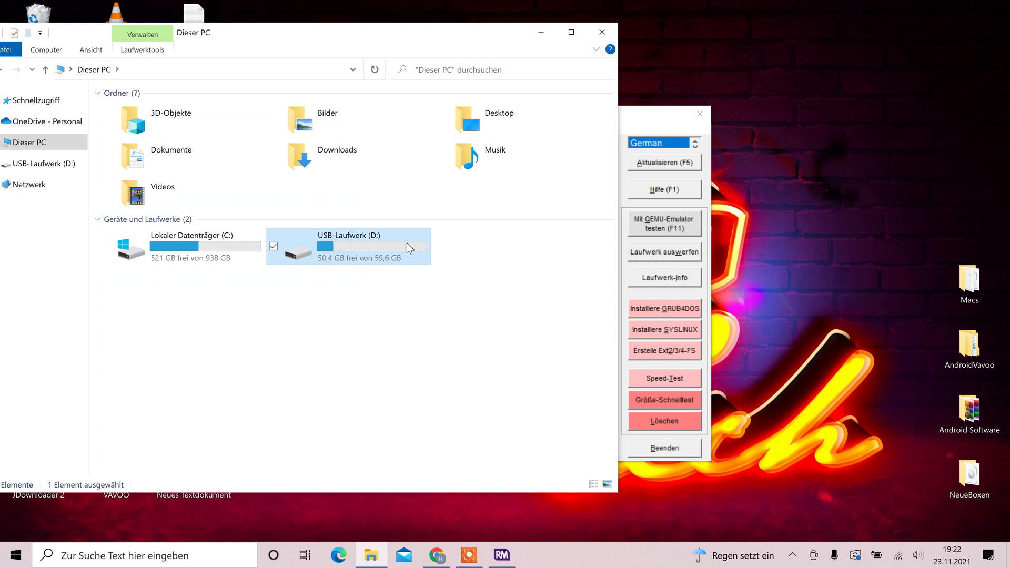
pyautogui.rightClick(408, 246)
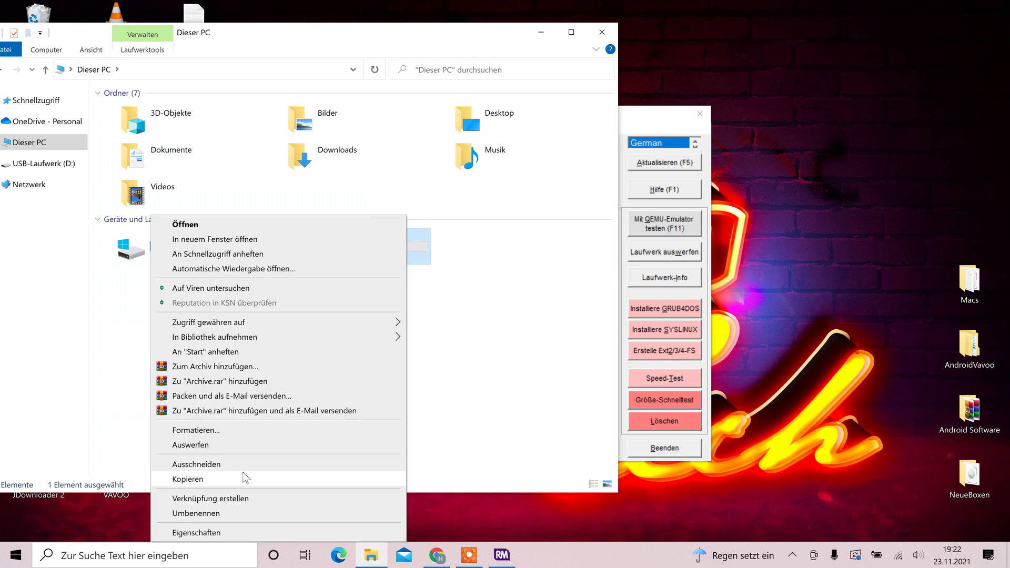
pyautogui.click(237, 532)
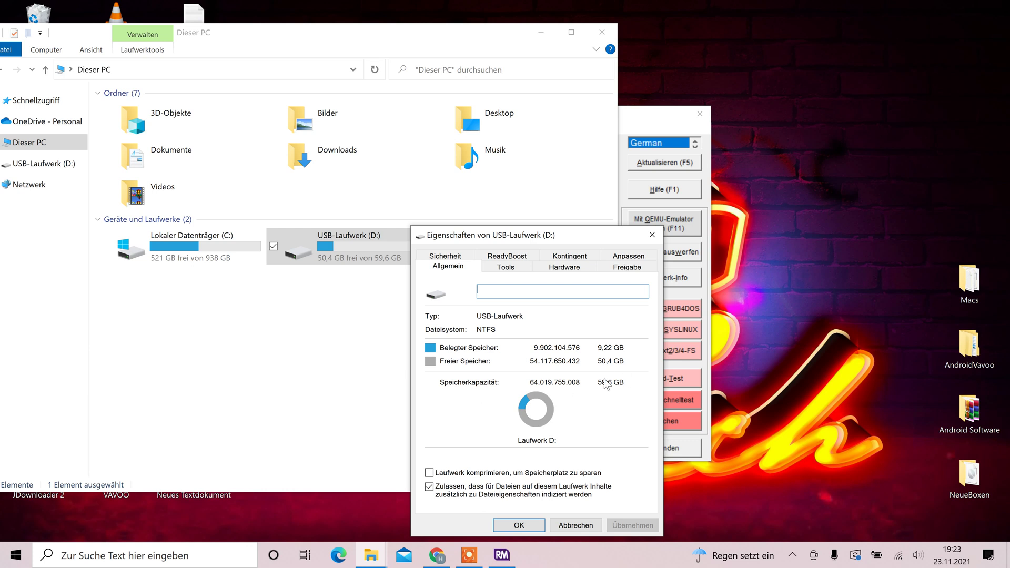
pyautogui.click(572, 525)
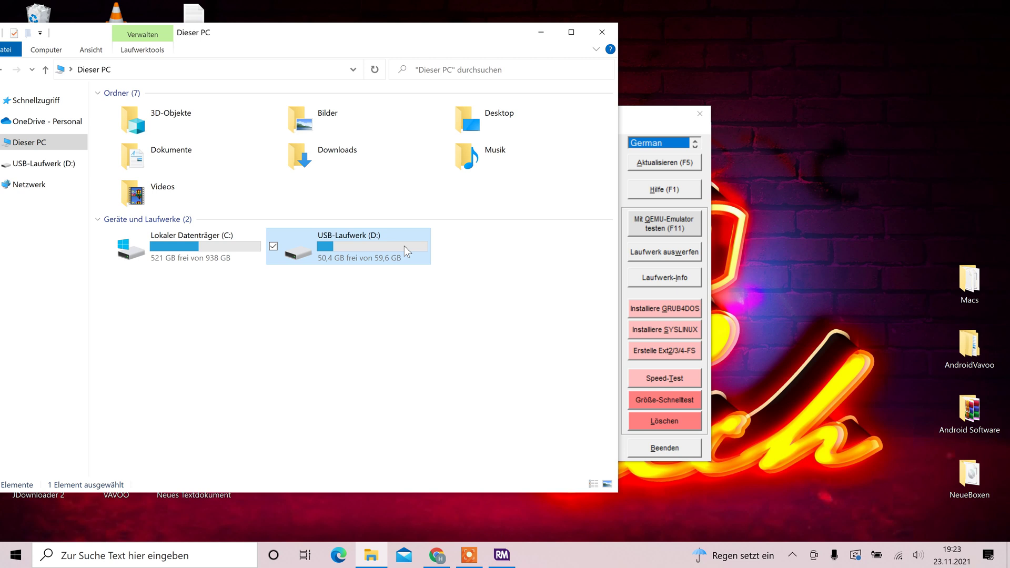
# - Check which file systems Windows offers for formatting USB drive D:, leaving the drive unformatted, and minimize File Explorer
pyautogui.rightClick(405, 245)
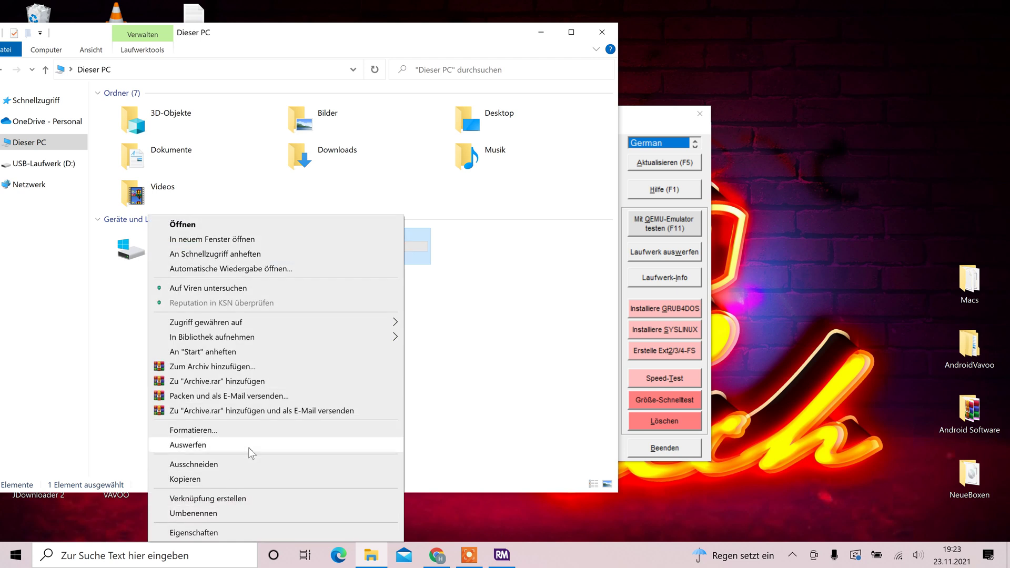
pyautogui.click(270, 432)
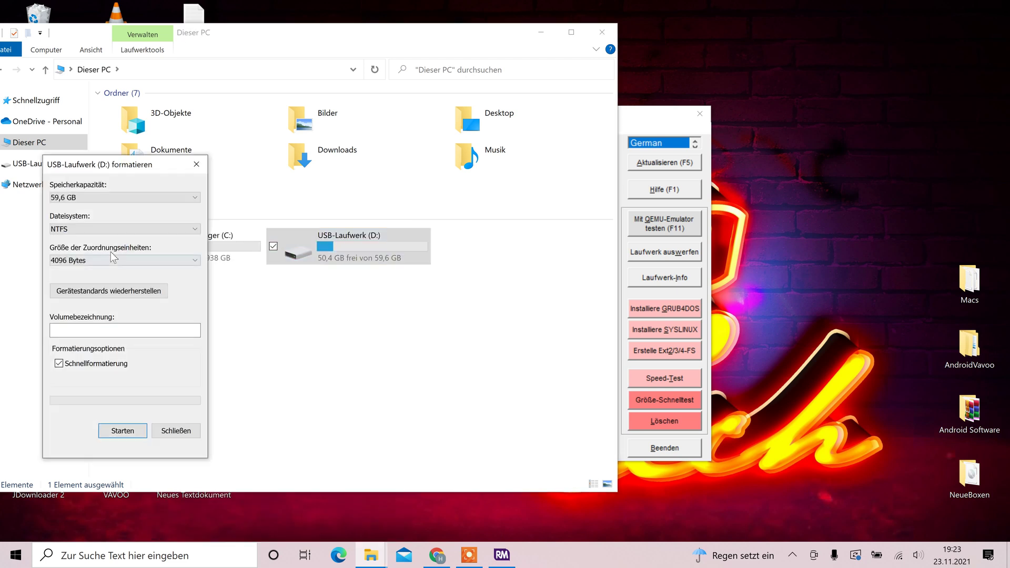
pyautogui.click(122, 231)
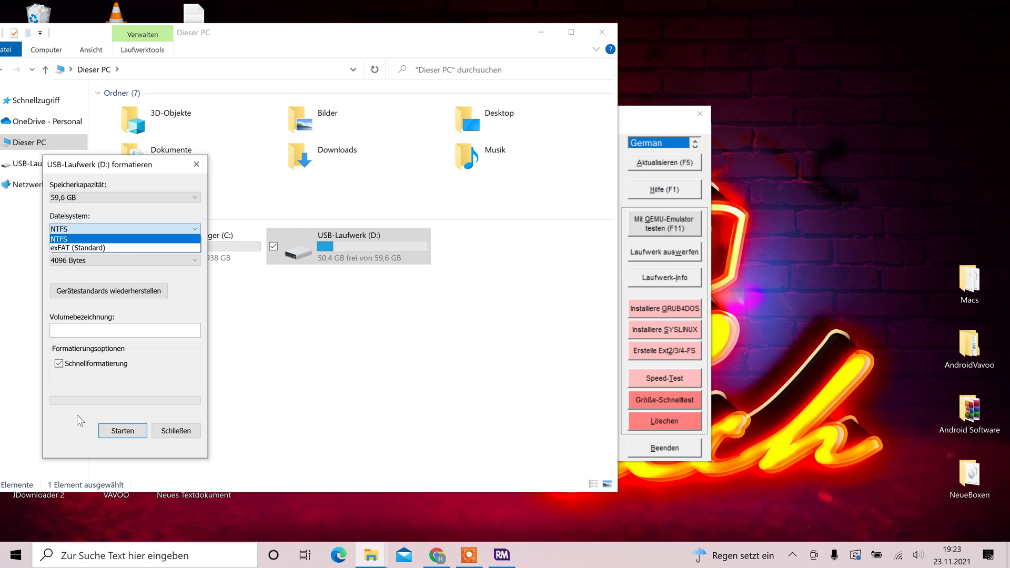
pyautogui.click(162, 431)
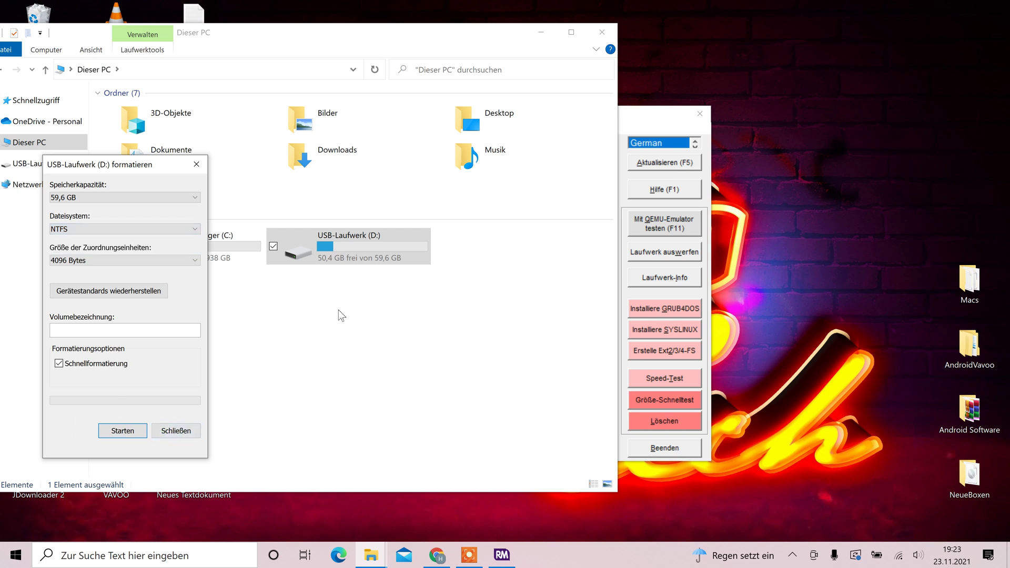
pyautogui.click(176, 431)
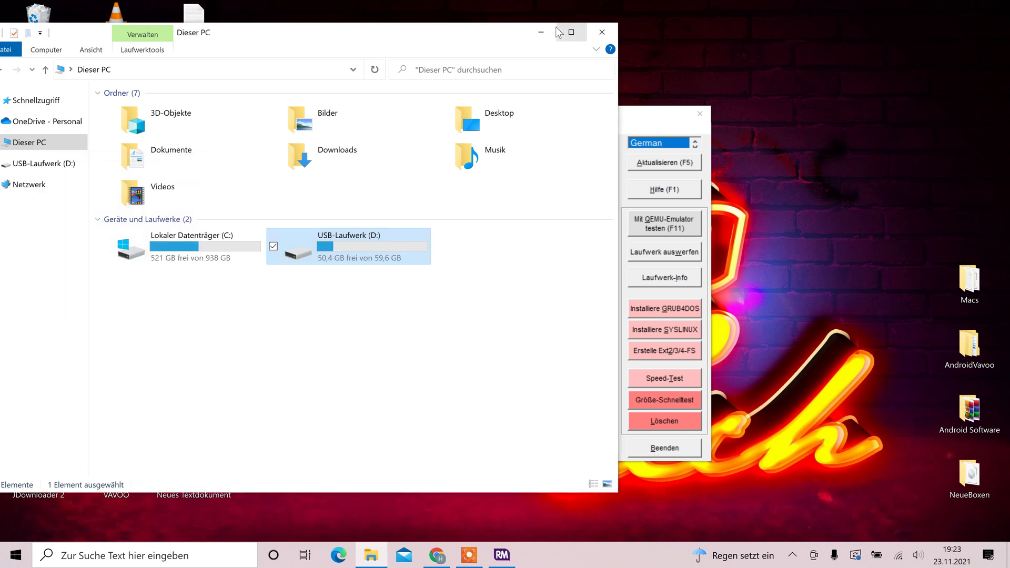
pyautogui.click(541, 31)
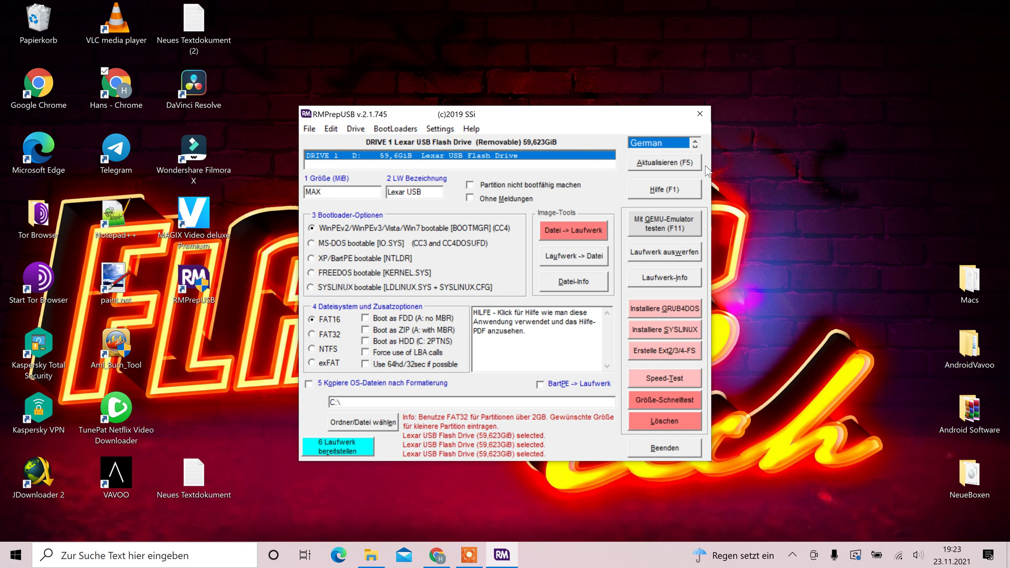
# - Refresh the RMPrepUSB drive list and configure the Lexar USB Flash Drive as a non-bootable FAT32 partition
pyautogui.click(682, 166)
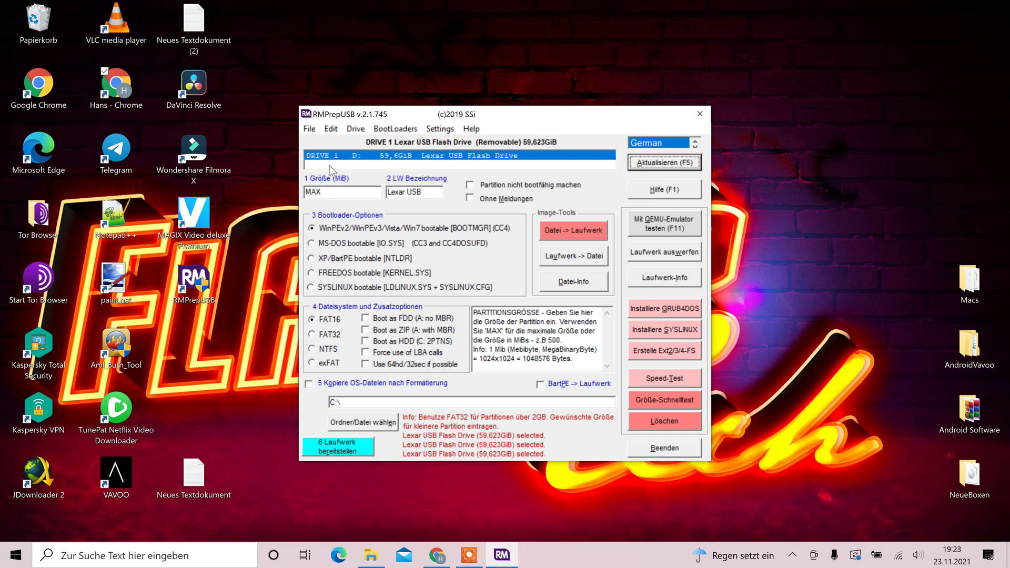
pyautogui.click(332, 192)
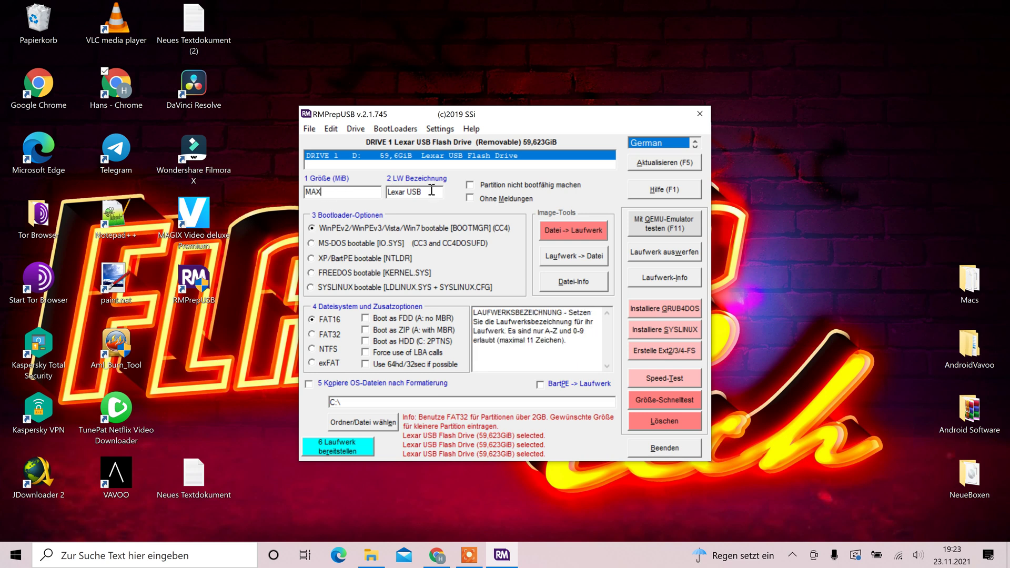
pyautogui.click(469, 185)
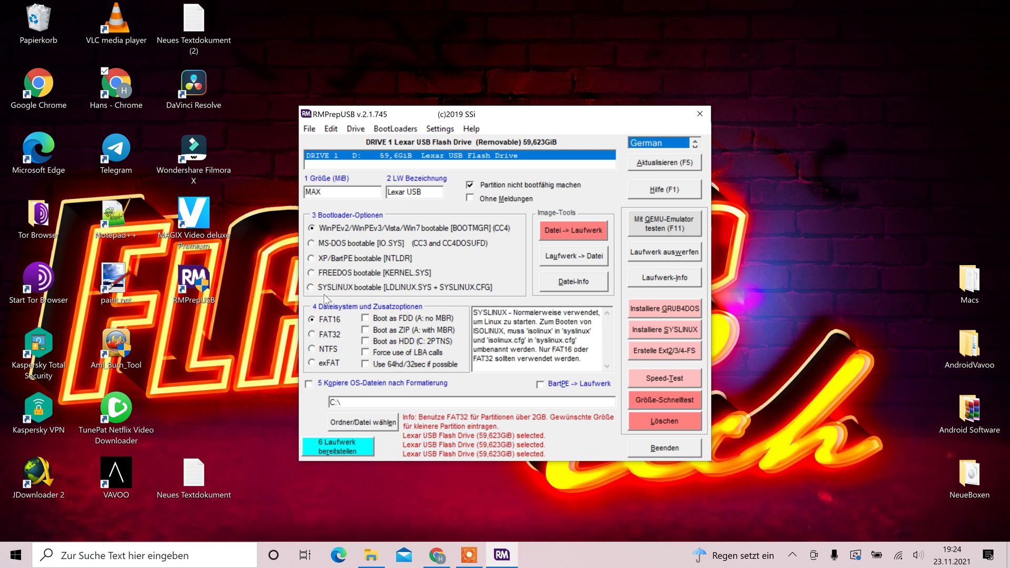
pyautogui.click(314, 335)
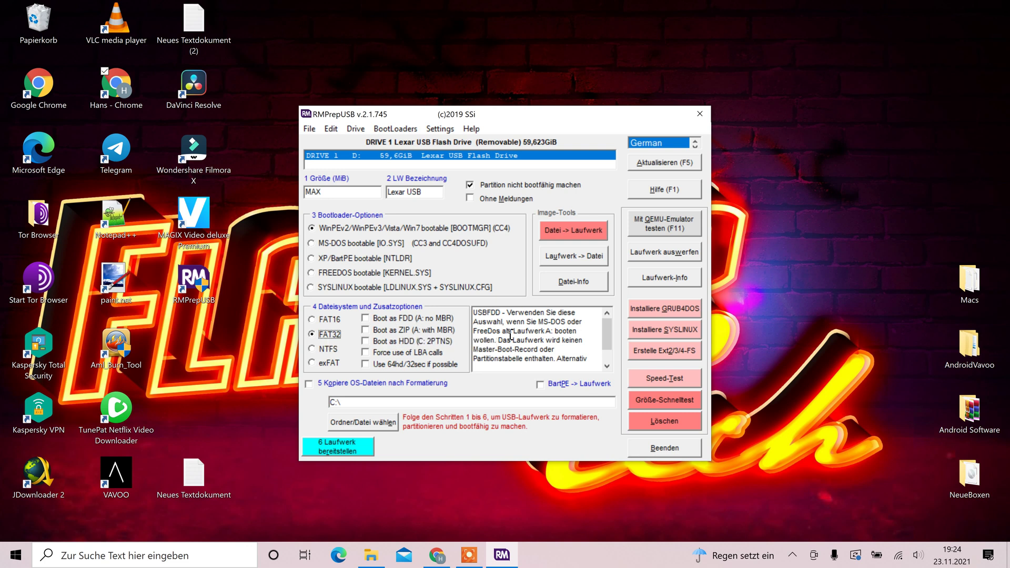
pyautogui.moveTo(610, 332); pyautogui.dragTo(609, 327)
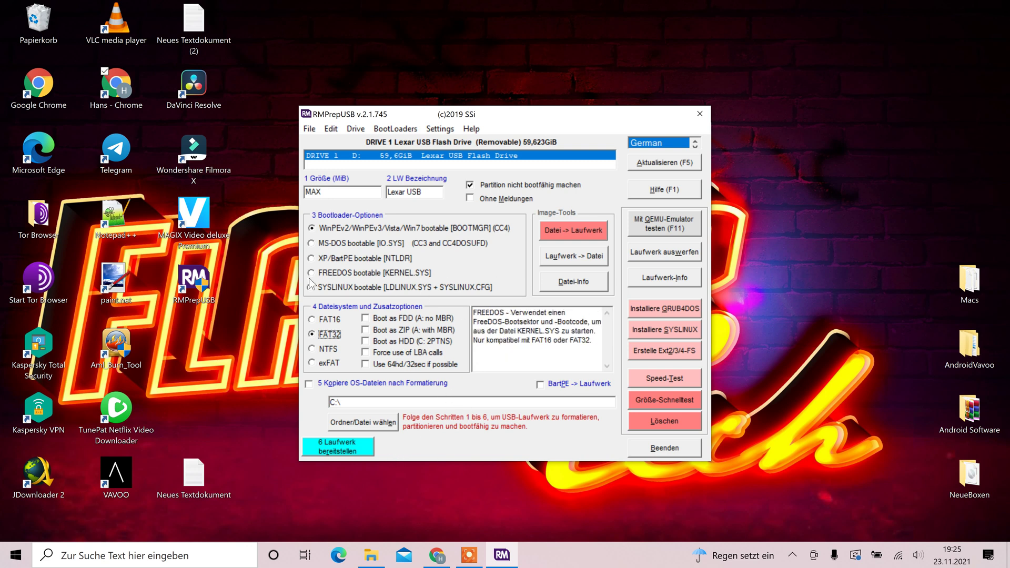
pyautogui.click(535, 150)
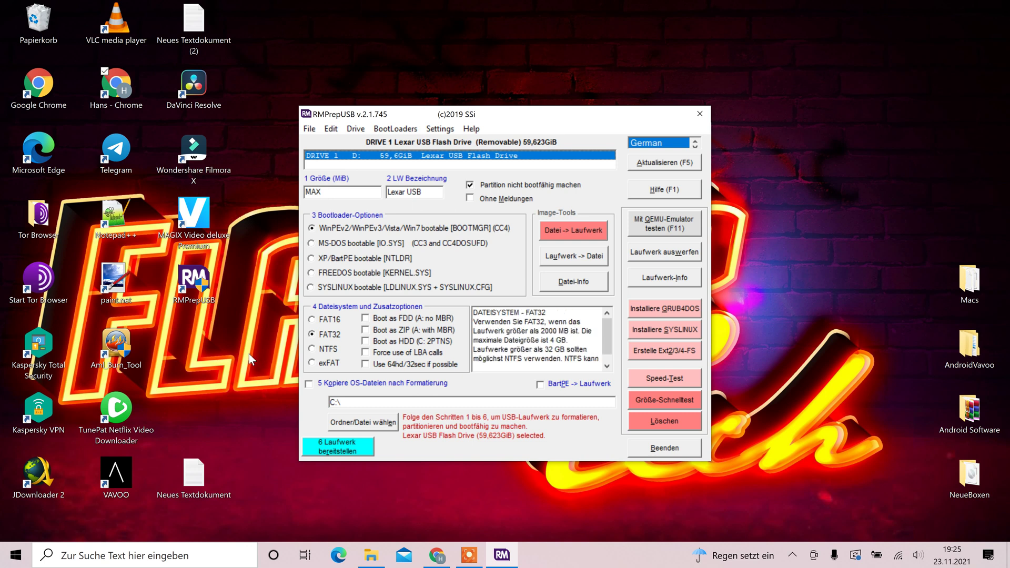
# - Prepare the Lexar USB Flash Drive with the chosen settings, confirming the execution of the formatting command
pyautogui.click(329, 448)
pyautogui.click(548, 337)
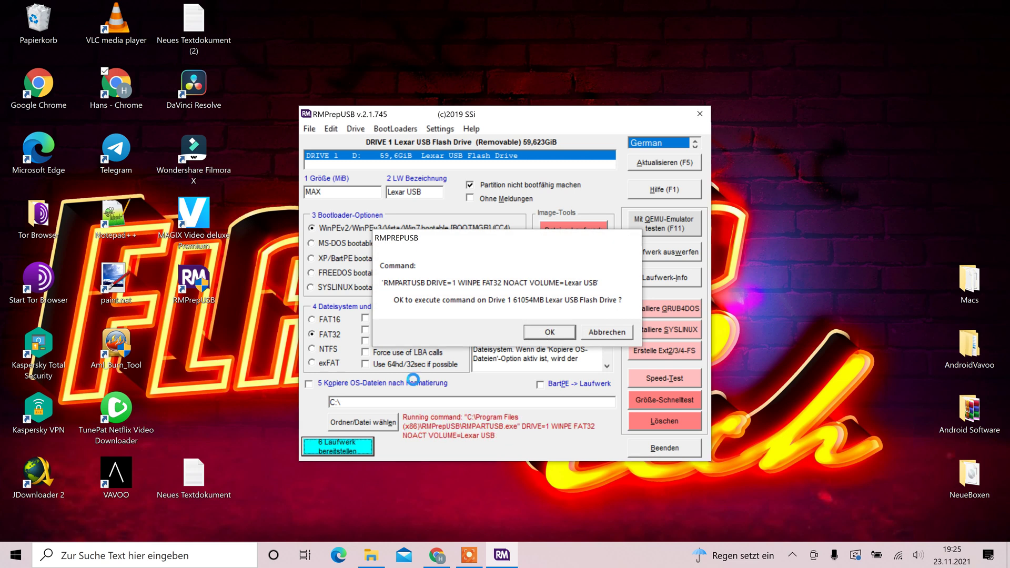
pyautogui.click(508, 333)
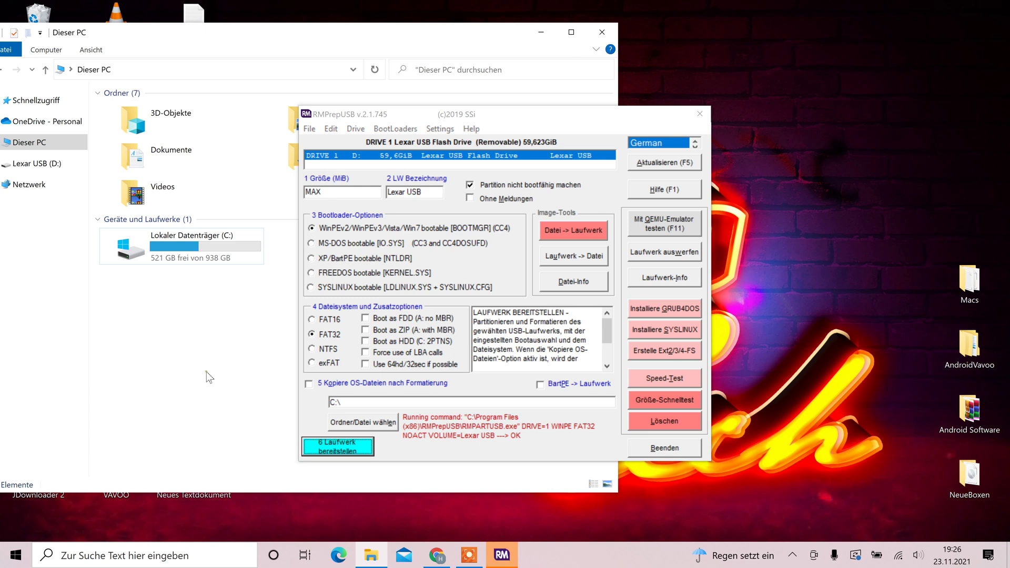
# - Switch to File Explorer and move its window clear of the RMPrepUSB window
pyautogui.click(361, 302)
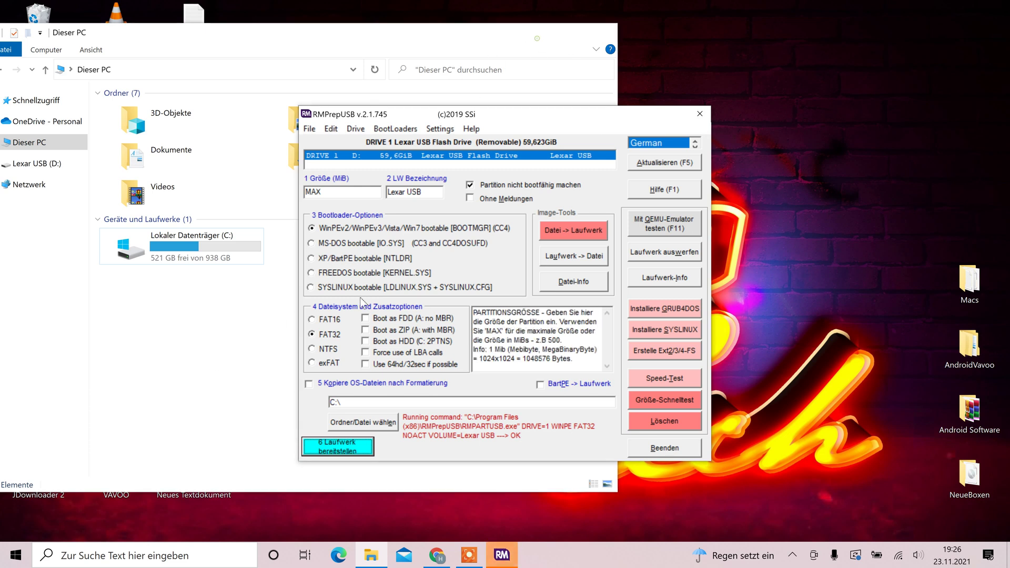
pyautogui.click(505, 558)
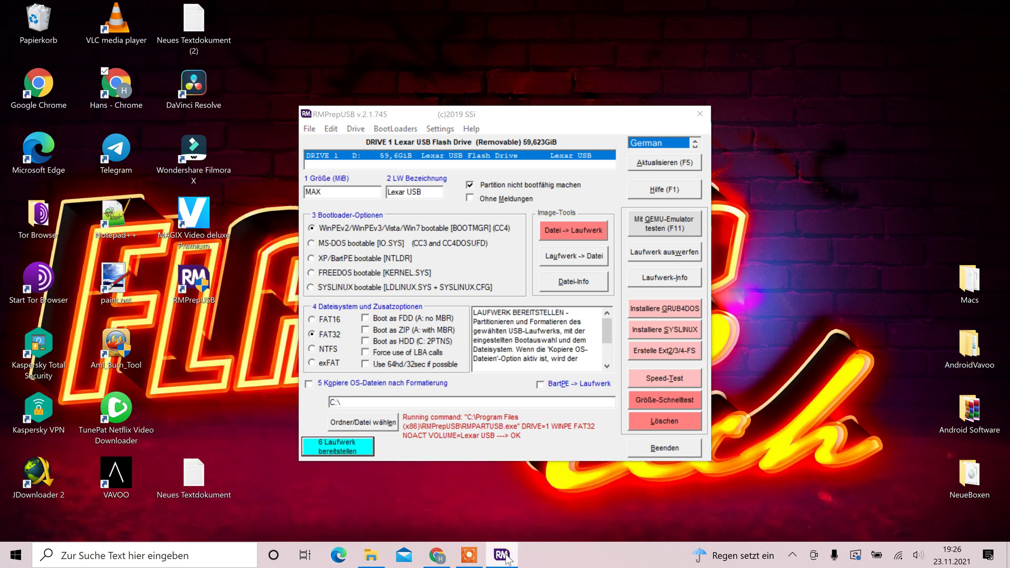
pyautogui.click(373, 557)
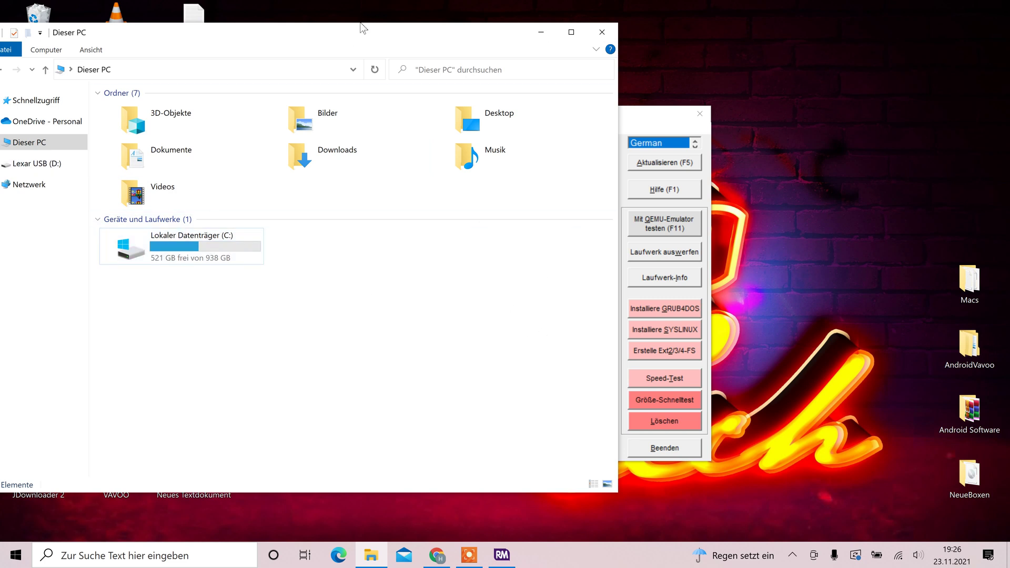
pyautogui.moveTo(343, 42); pyautogui.dragTo(709, 66)
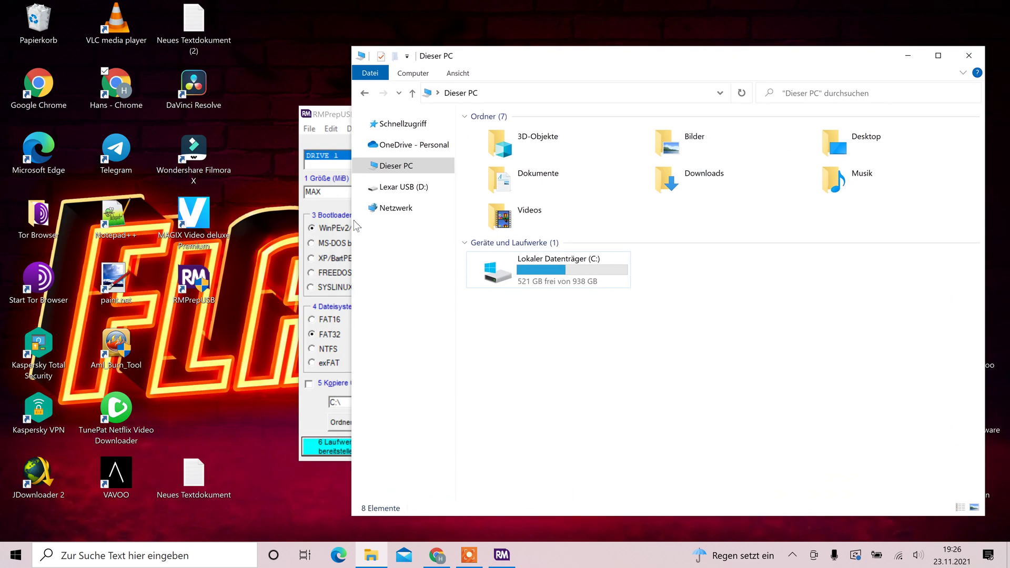
# - Check the contents of Lexar USB (D:) in File Explorer, return to Dieser PC and select the drive
pyautogui.click(404, 188)
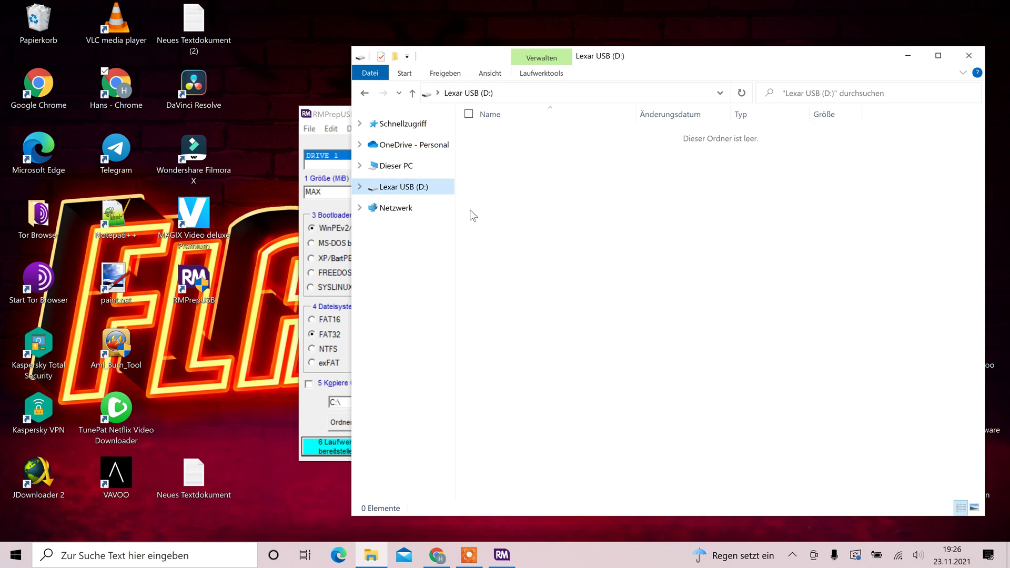
pyautogui.click(374, 165)
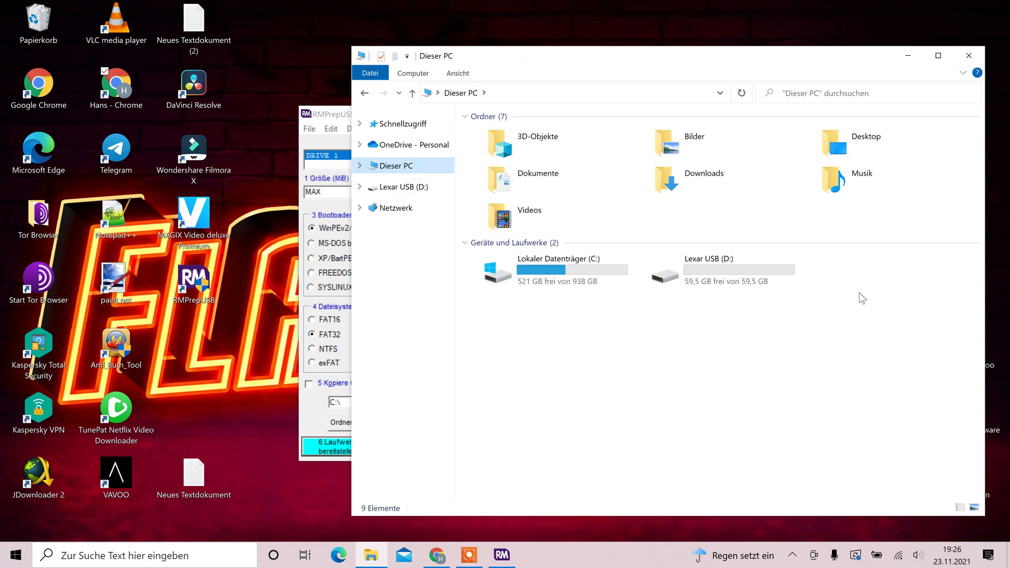
pyautogui.click(752, 284)
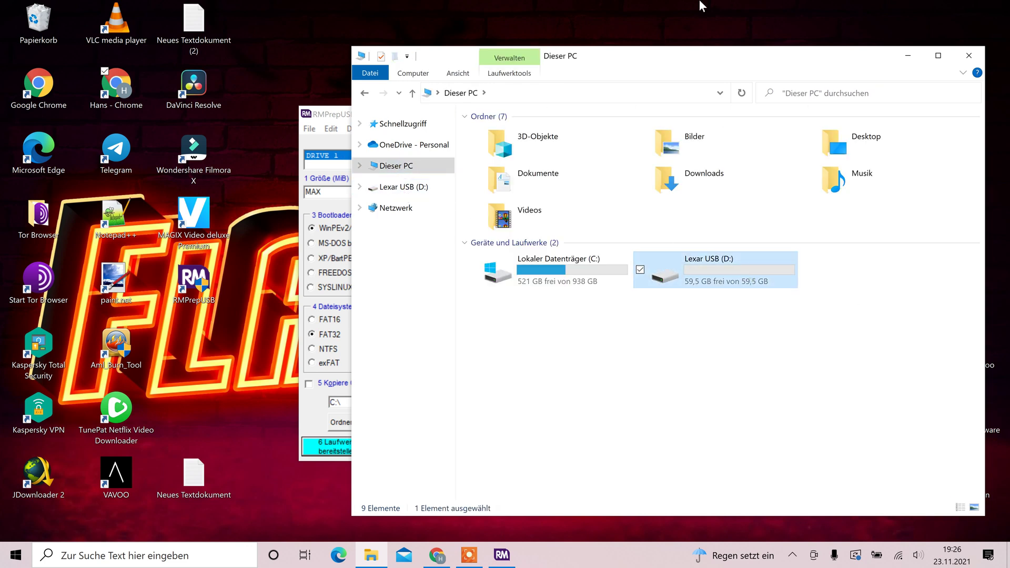
# - Move the RMPrepUSB window aside and examine the file system and storage capacity in the properties of Lexar USB (D:)
pyautogui.click(336, 116)
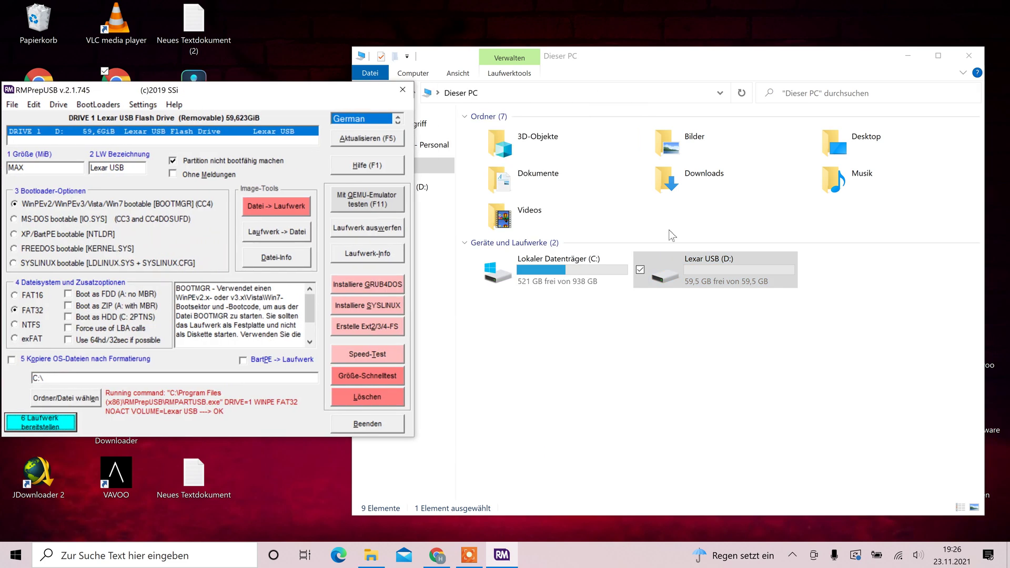
pyautogui.rightClick(706, 269)
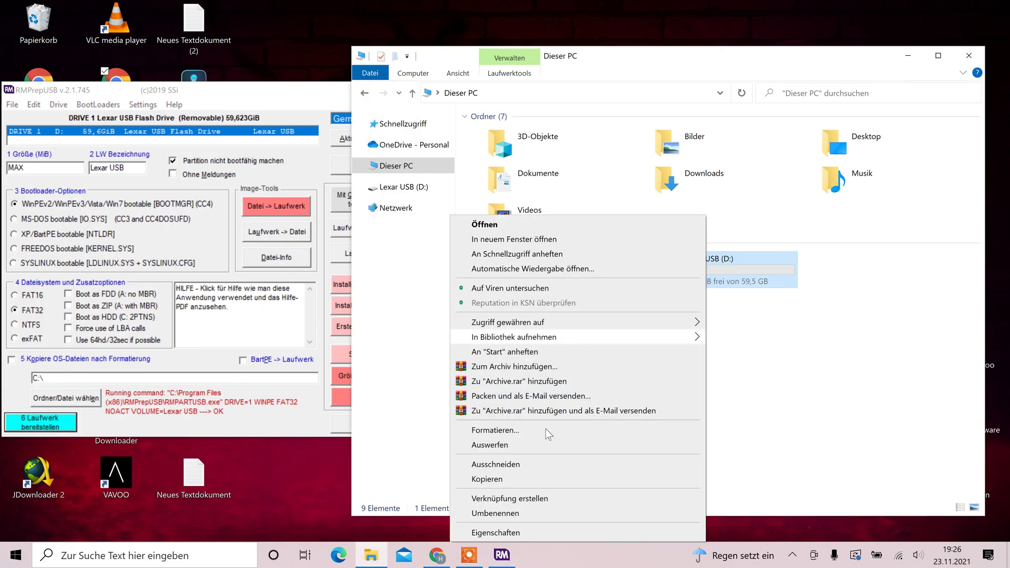
pyautogui.click(544, 536)
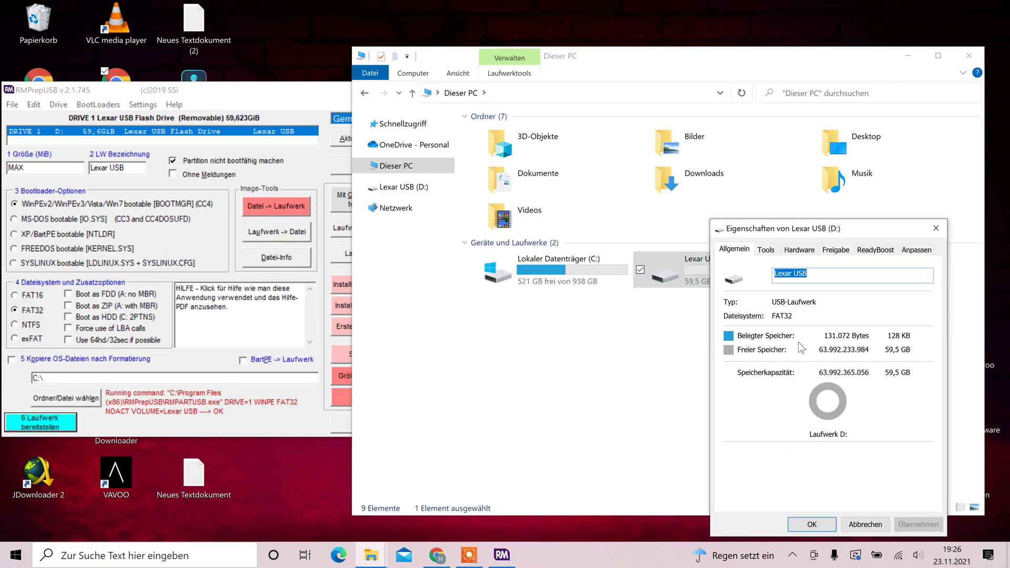
pyautogui.click(866, 524)
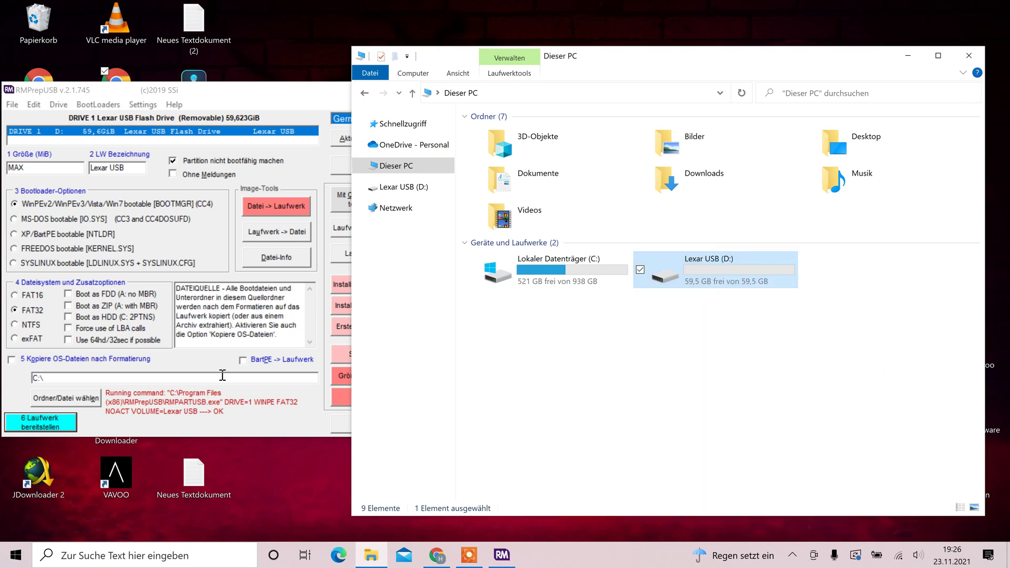
pyautogui.click(273, 432)
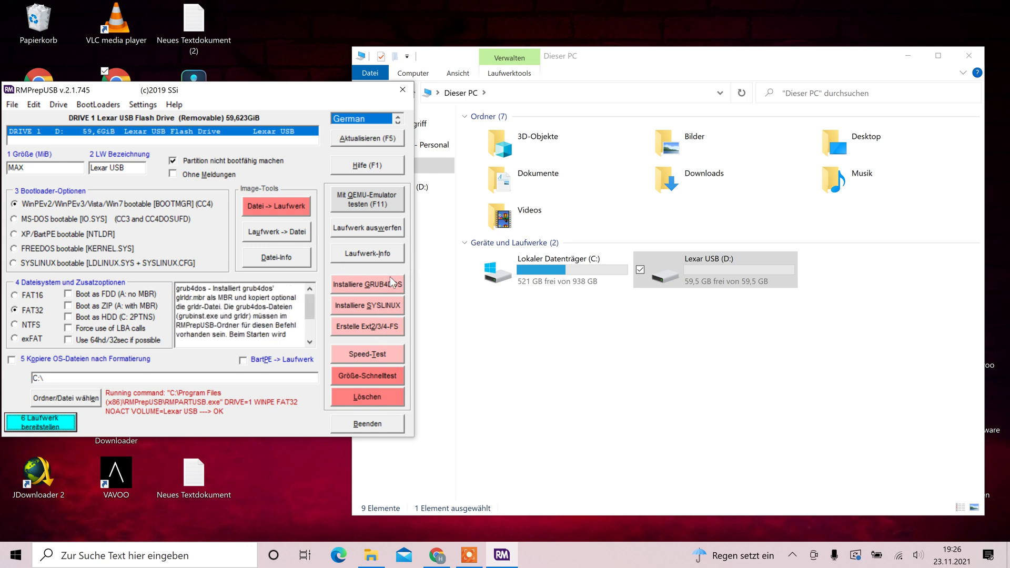
pyautogui.click(367, 253)
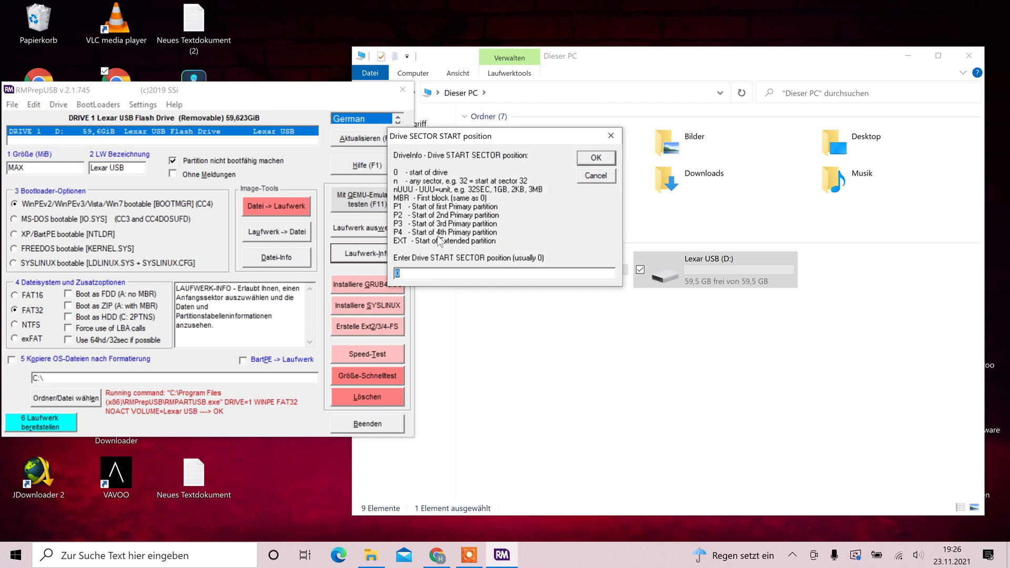
pyautogui.click(610, 135)
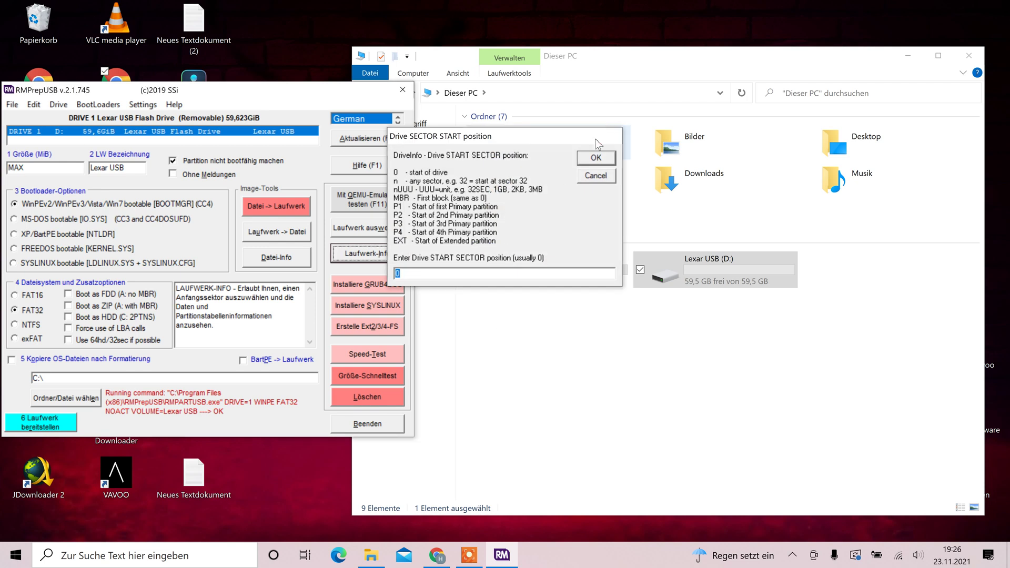
# - Run RMPrepUSB's non-destructive read/write speed test on the Lexar USB Flash Drive and dismiss the closing notice
pyautogui.click(353, 356)
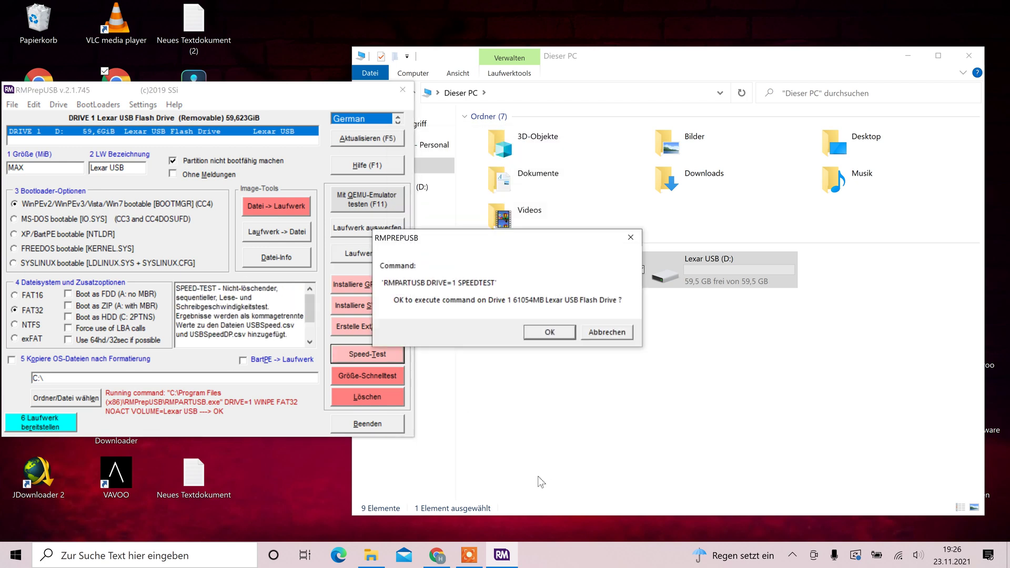
pyautogui.click(555, 332)
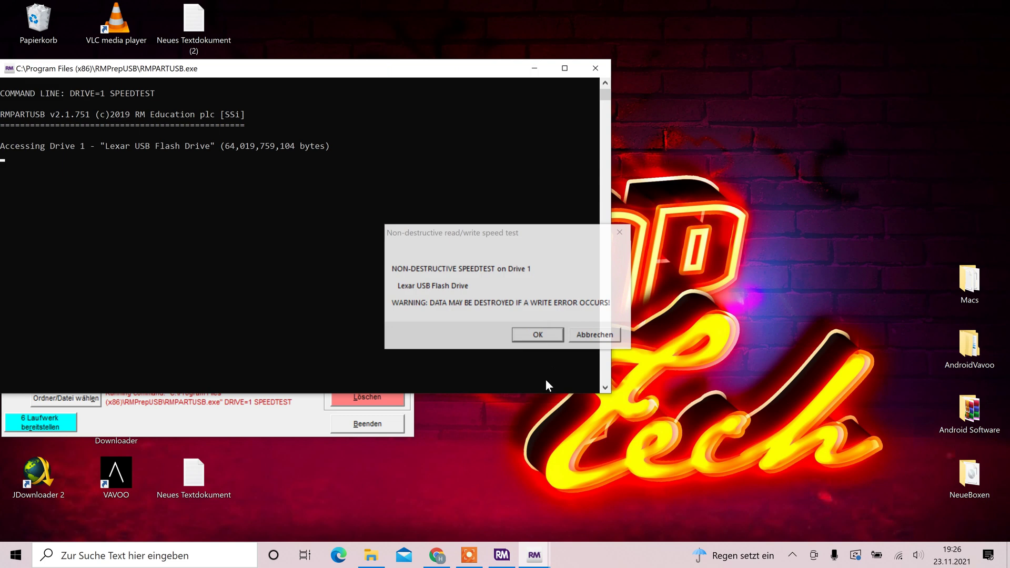
pyautogui.click(539, 336)
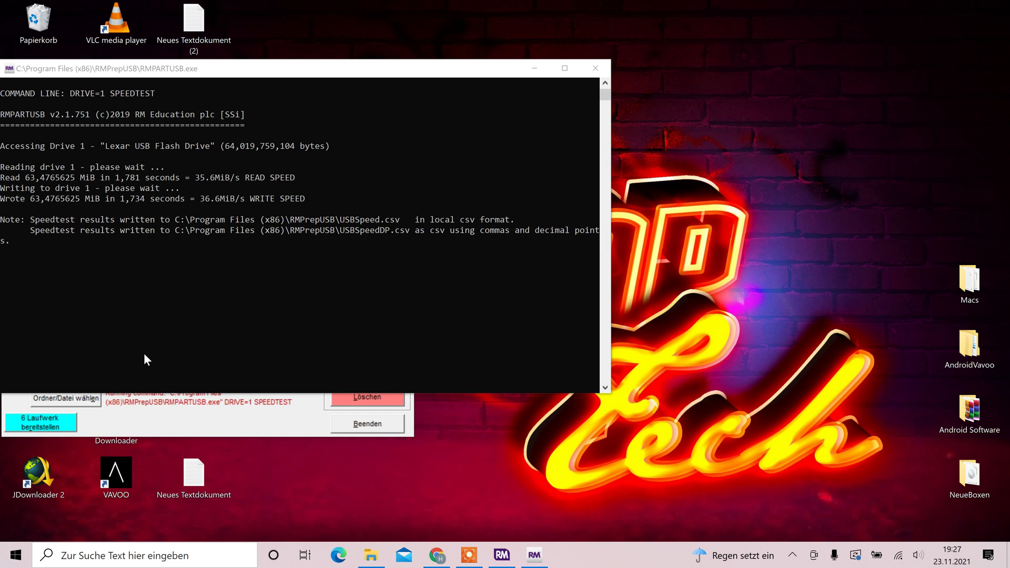
pyautogui.moveTo(217, 70); pyautogui.dragTo(421, 83)
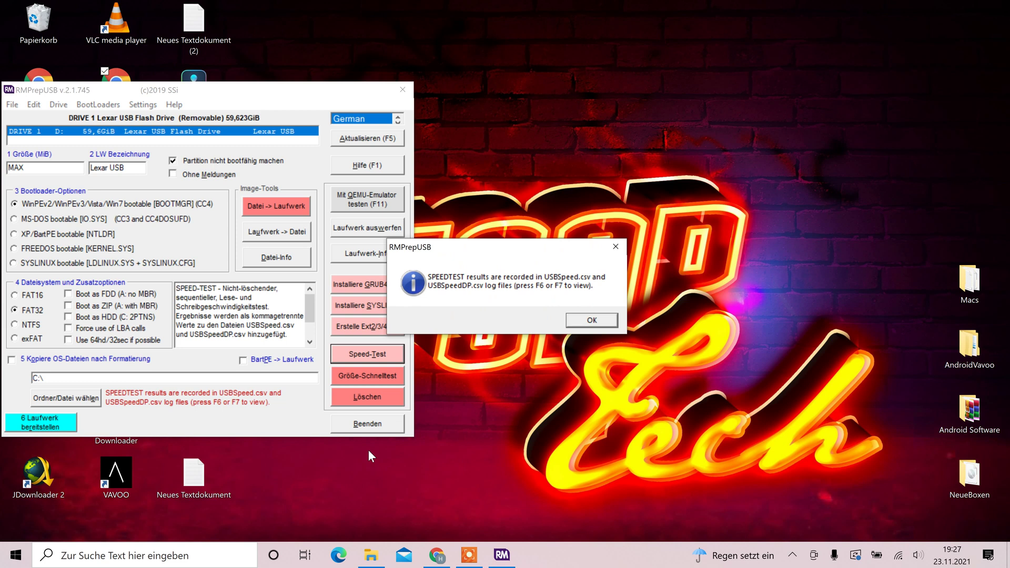
pyautogui.click(582, 318)
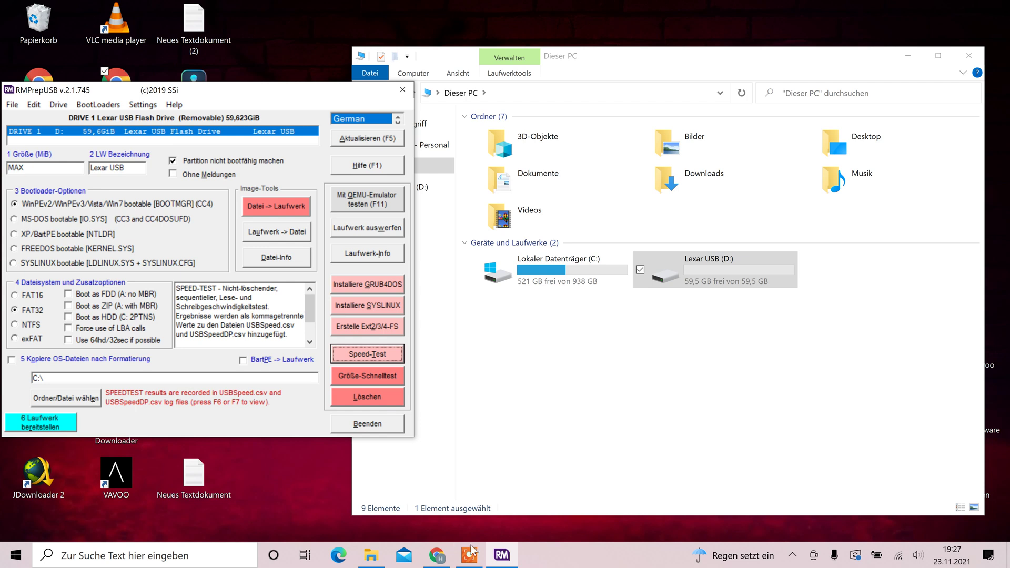
pyautogui.click(475, 558)
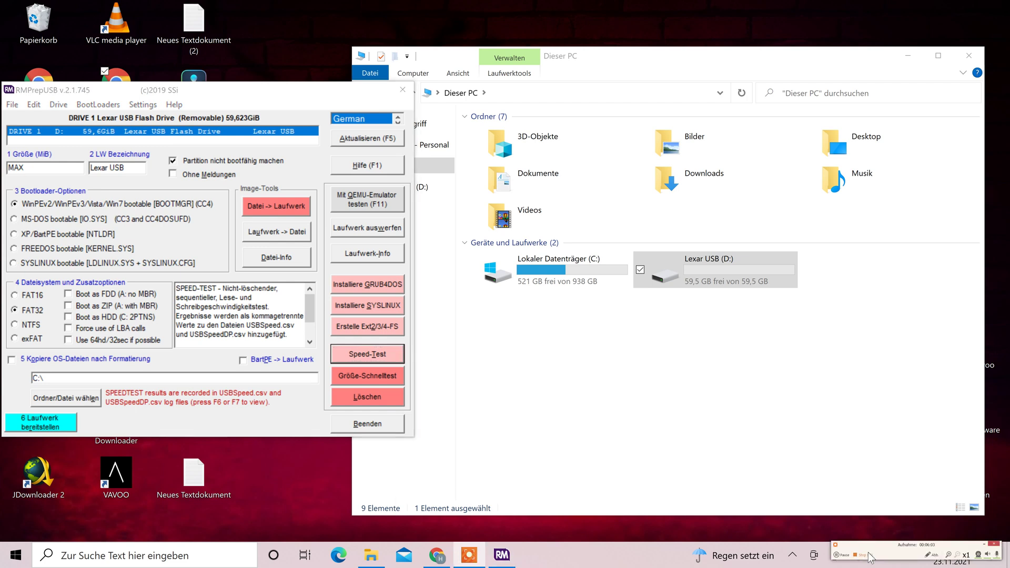